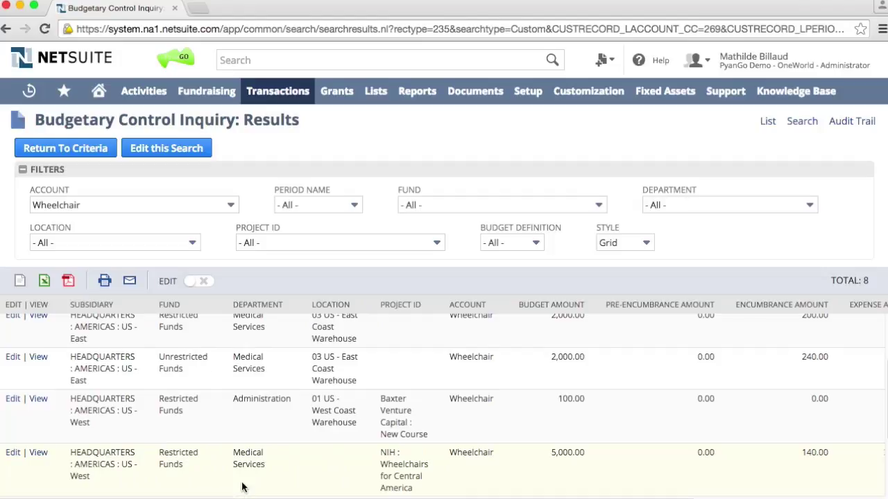
- Check the remaining columns of the Wheelchair budget results and open the form for entering a new purchase order
scroll(553, 310, "right", 5)
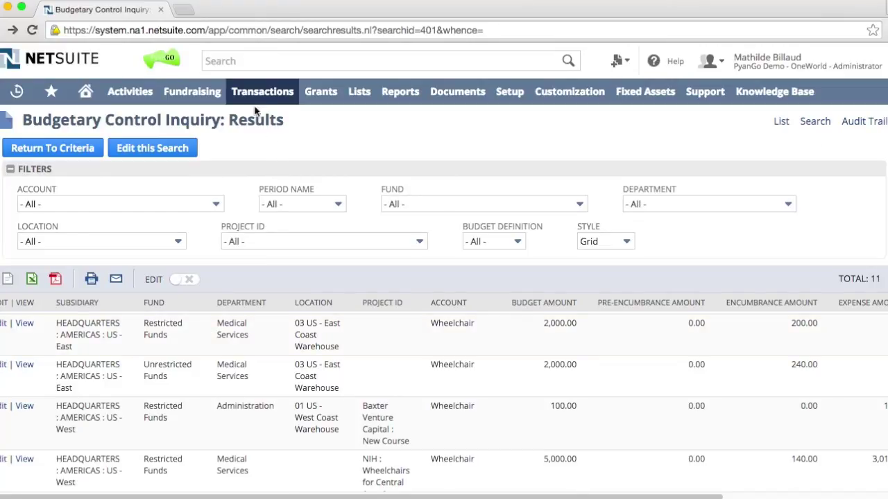
mouse_move(251, 95)
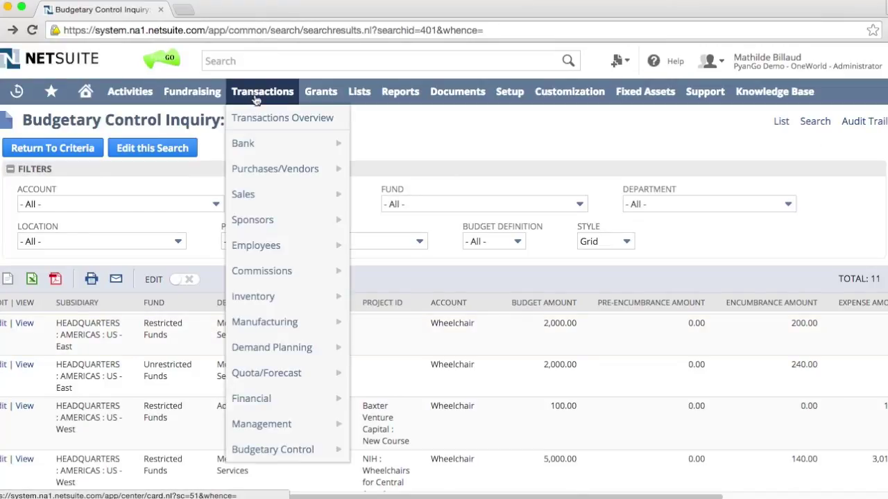
mouse_move(297, 171)
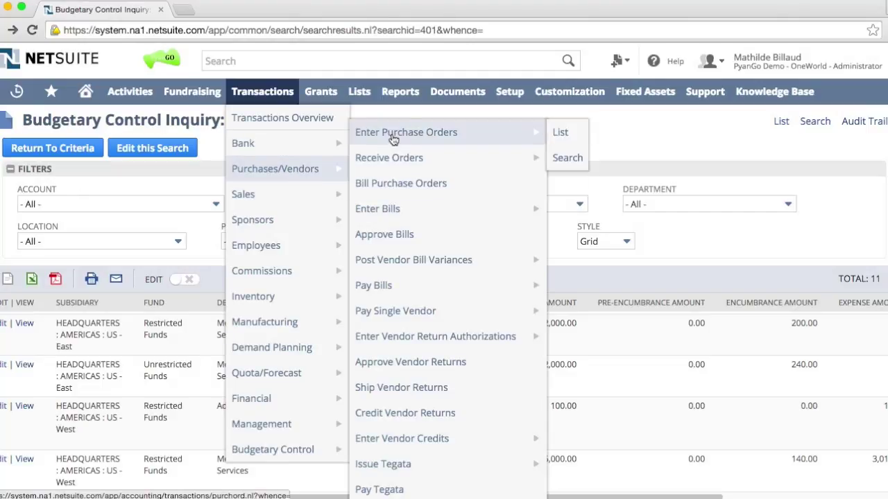
left_click(393, 139)
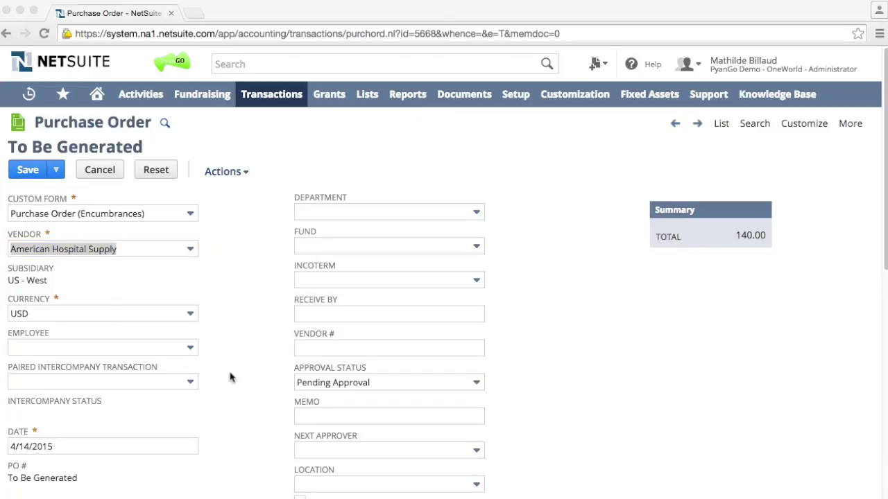
- Set the Wheelchair item line's rate to 60 and its quantity to 1, and confirm the line
scroll(235, 381, "down", 5)
scroll(234, 381, "down", 2)
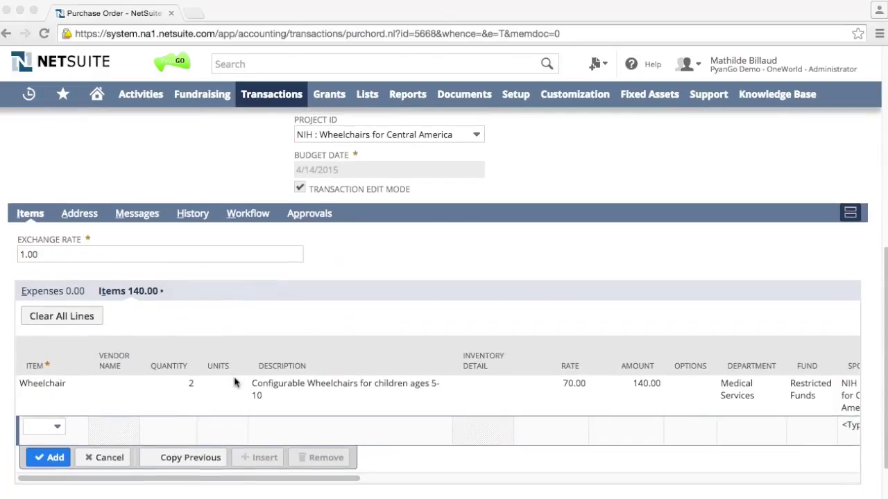
left_click(574, 385)
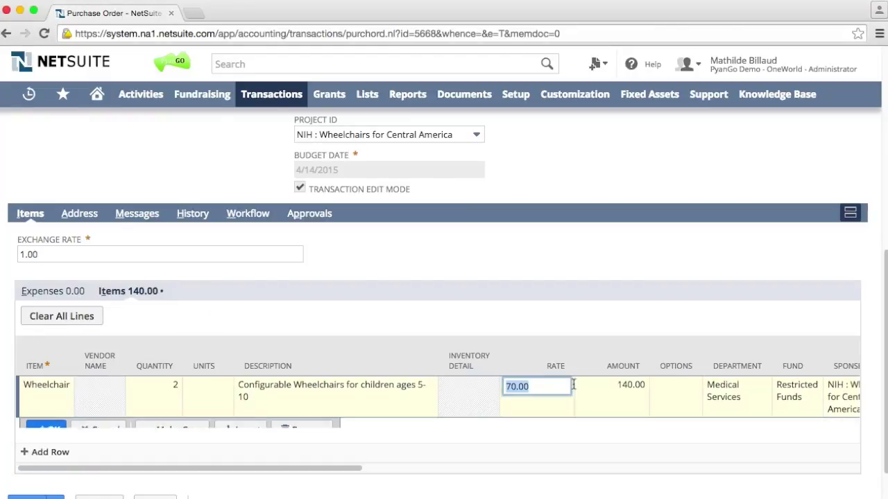
left_click(542, 382)
type("60")
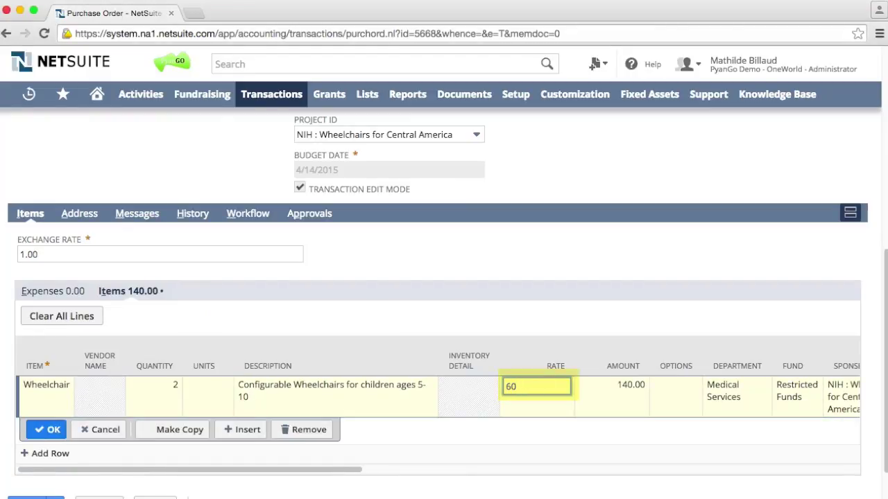
left_click(489, 434)
left_click(152, 385)
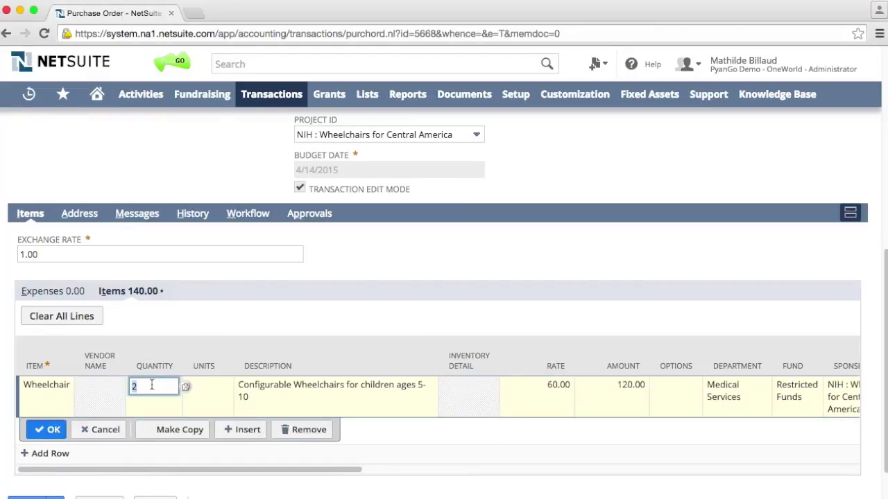
type("1")
left_click(58, 436)
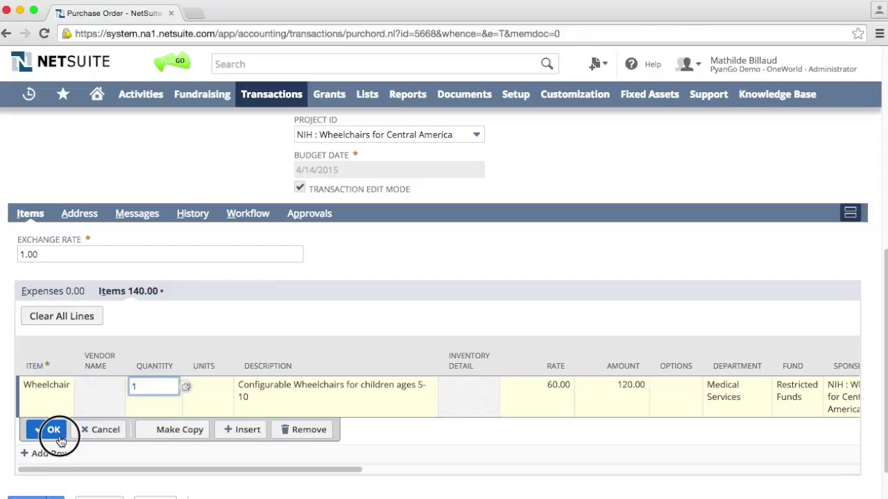
- Check the new purchase order's approval status and save the order
scroll(299, 323, "up", 5)
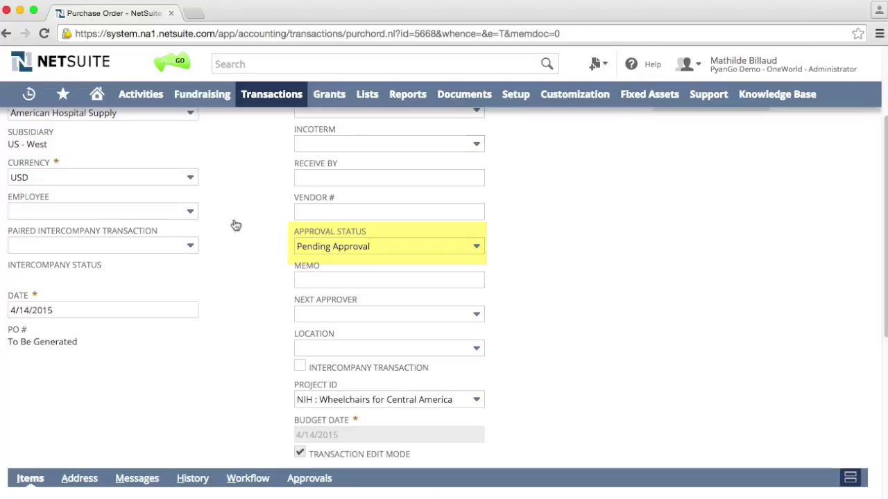
scroll(244, 408, "down", 5)
mouse_move(34, 462)
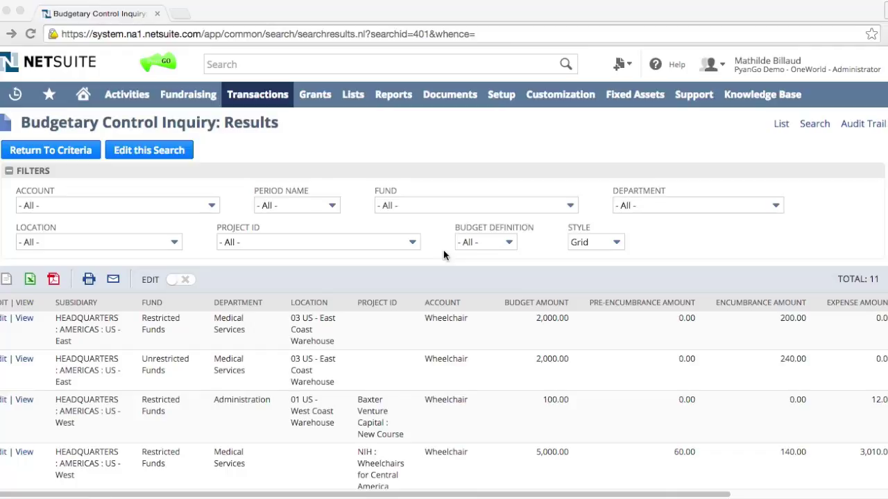
- Examine the pre-encumbrance, encumbrance, expense and balance amounts of the NIH : Wheelchairs for Central America budget line
scroll(443, 478, "right", 5)
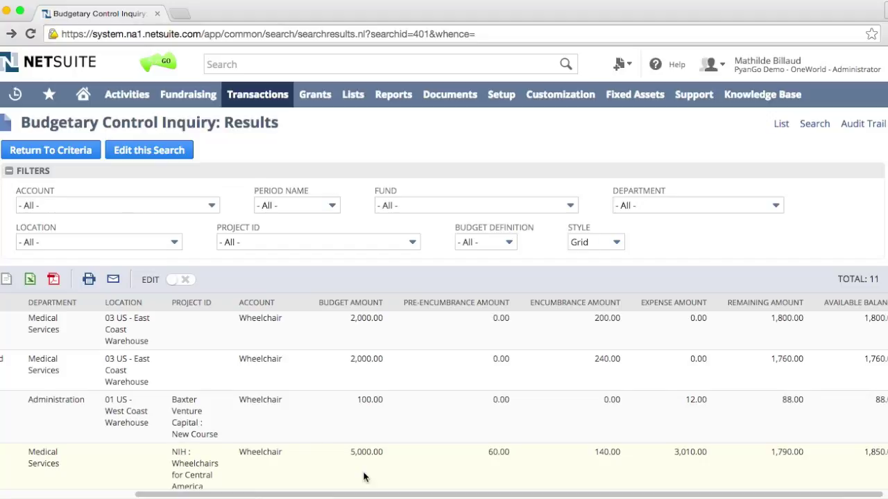
scroll(416, 494, "right", 1)
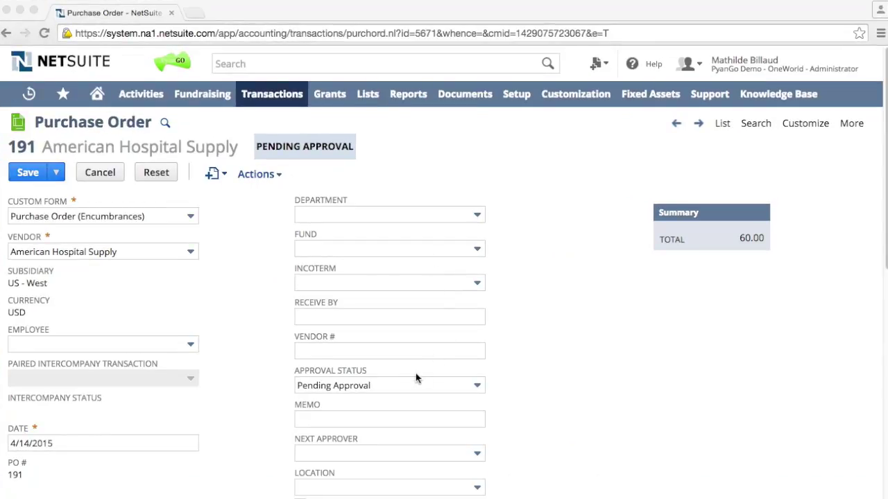
- Set the American Hospital Supply purchase order's approval status to Approved
left_click(403, 387)
left_click(402, 387)
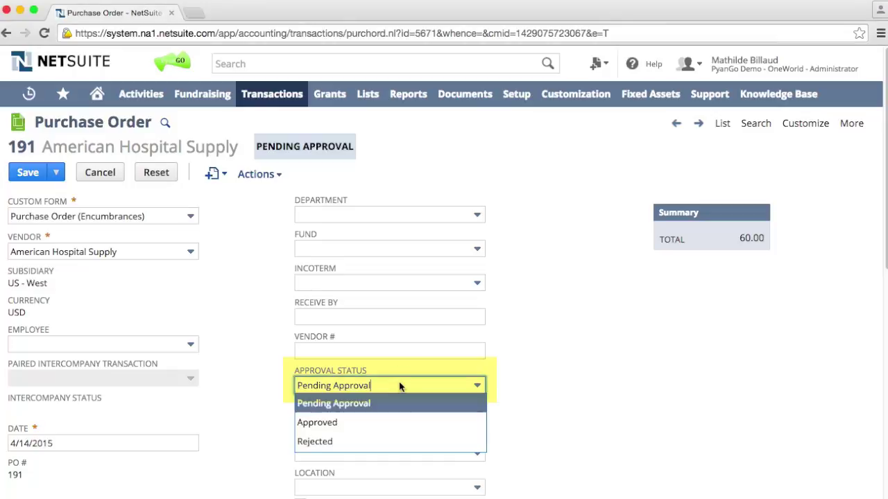
left_click(392, 422)
left_click(523, 404)
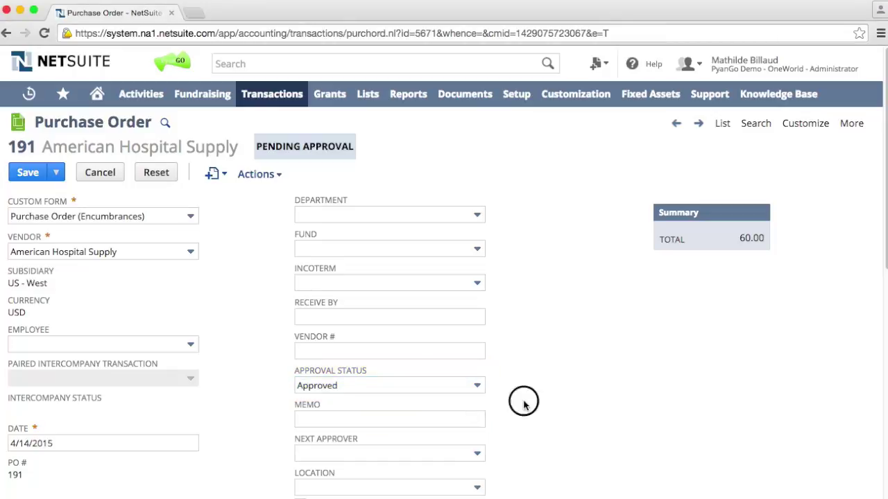
- Set the quantity of the approved order's Wheelchair line to 2 and confirm the line
scroll(524, 406, "down", 5)
scroll(523, 406, "down", 8)
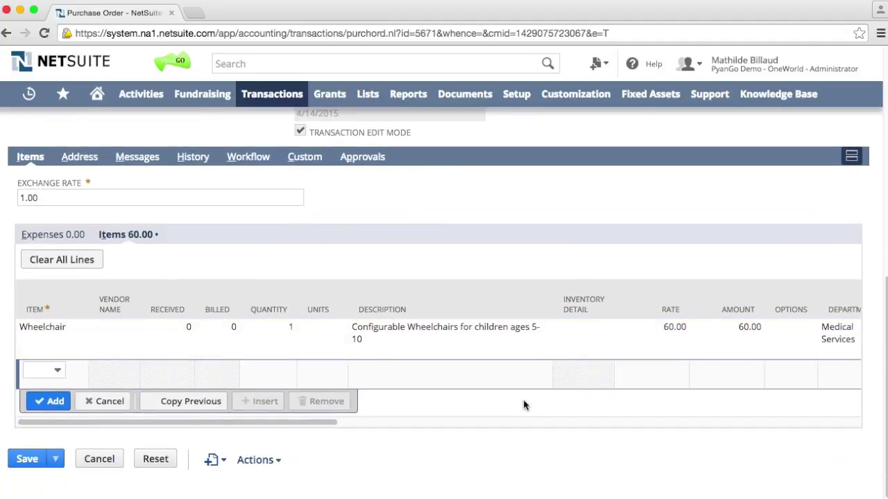
left_click(289, 327)
type("22")
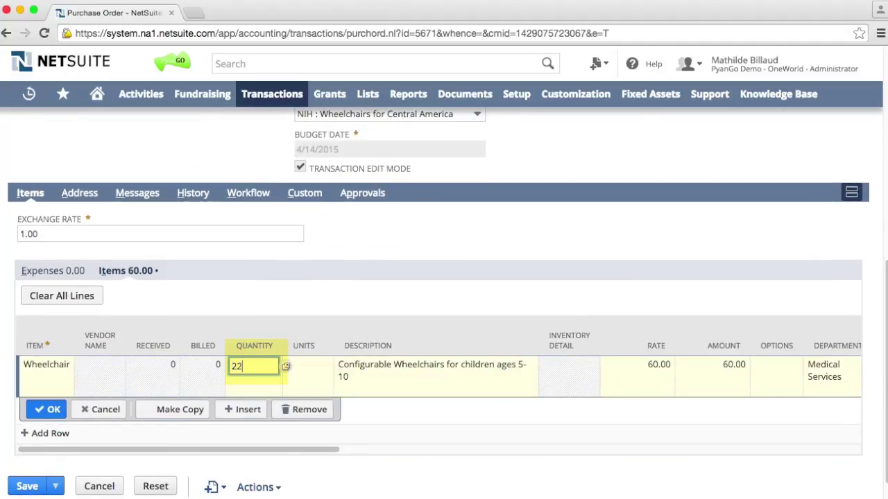
type("2")
left_click(46, 411)
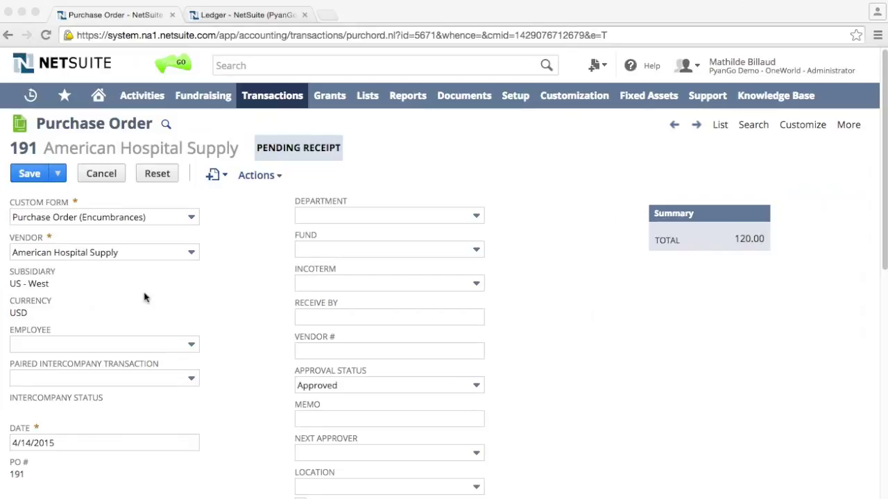
- Review the purchase order's item line and save the order
scroll(144, 297, "down", 5)
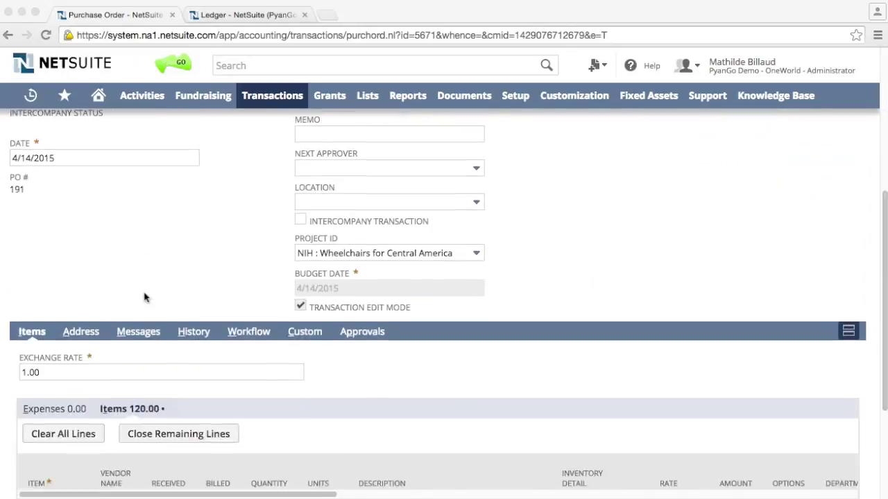
scroll(145, 297, "down", 2)
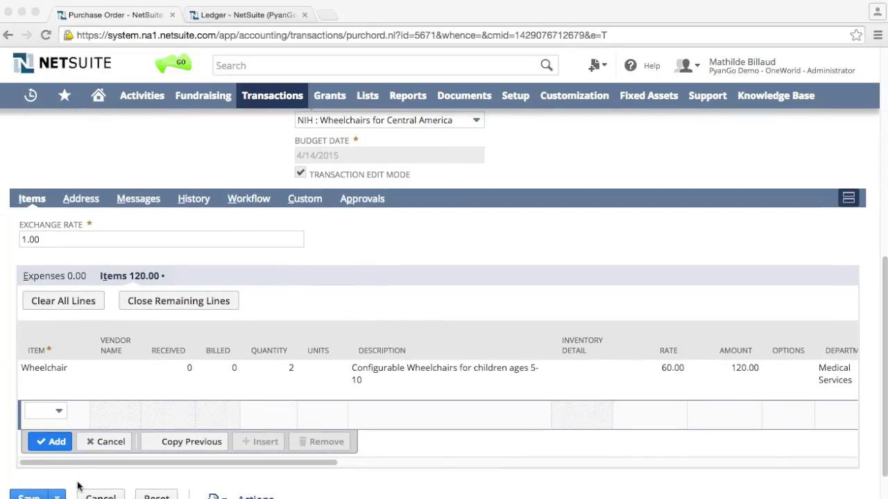
scroll(78, 487, "down", 1)
left_click(33, 458)
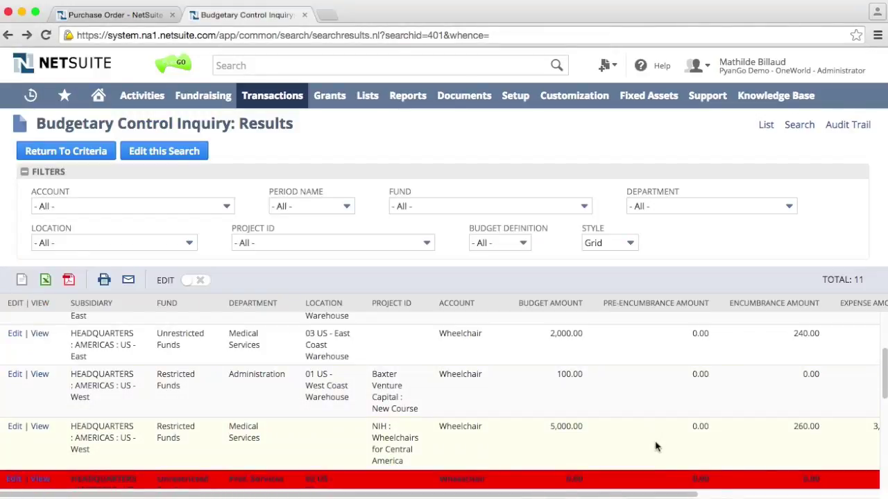
- Examine the encumbrance and expense amounts of the NIH wheelchair project's line in the budgetary control results
scroll(733, 452, "right", 3)
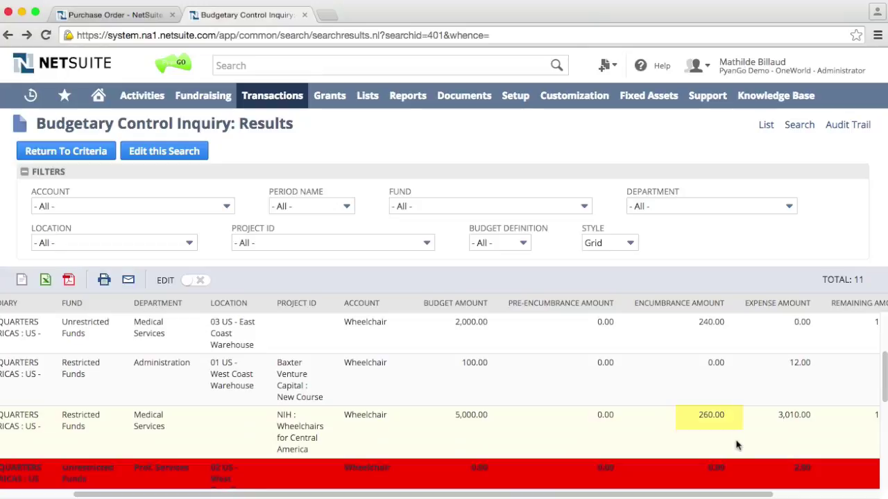
scroll(55, 457, "left", 3)
scroll(55, 457, "up", 1)
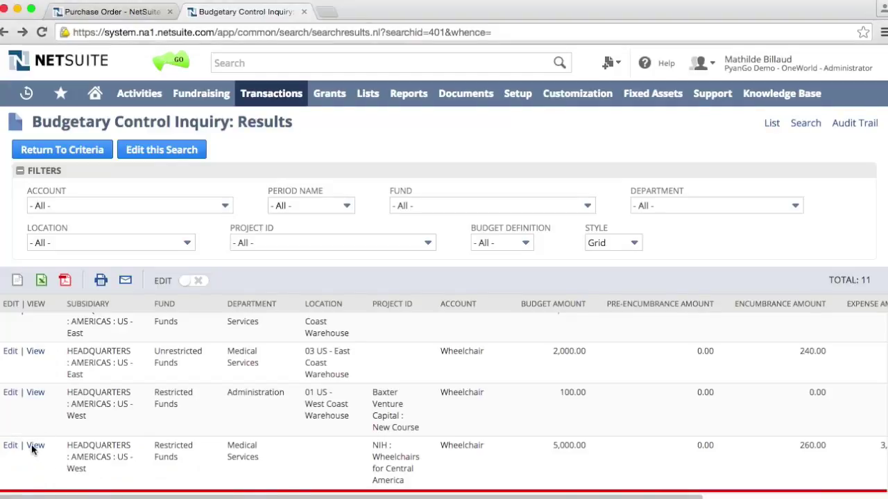
- View the ledger record of the NIH wheelchair budget line and open its budget activity BA-{000122}
left_click(32, 445)
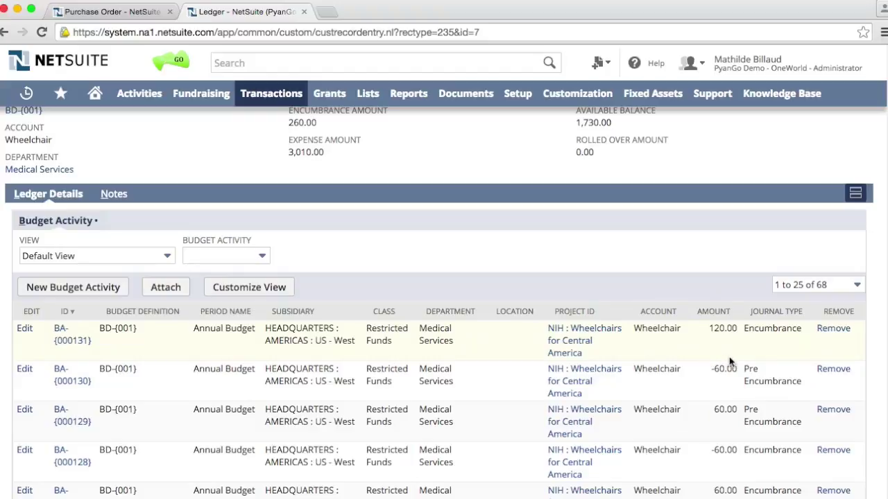
scroll(747, 340, "down", 5)
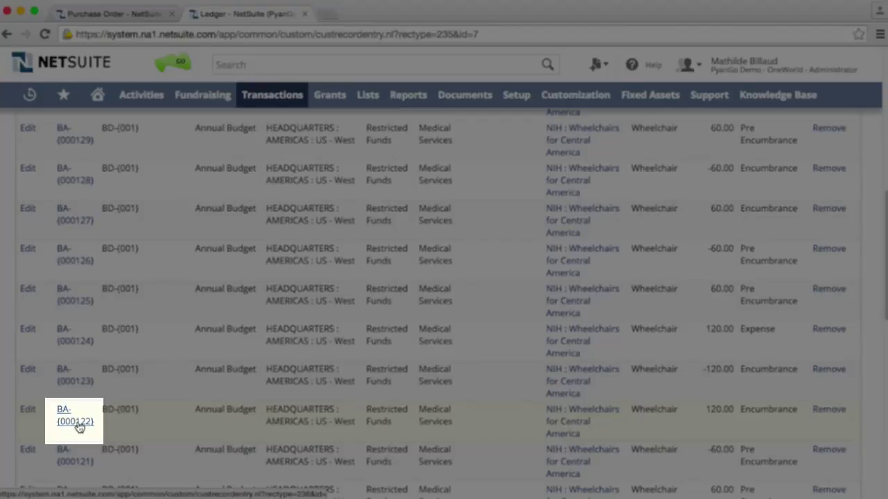
left_click(77, 422)
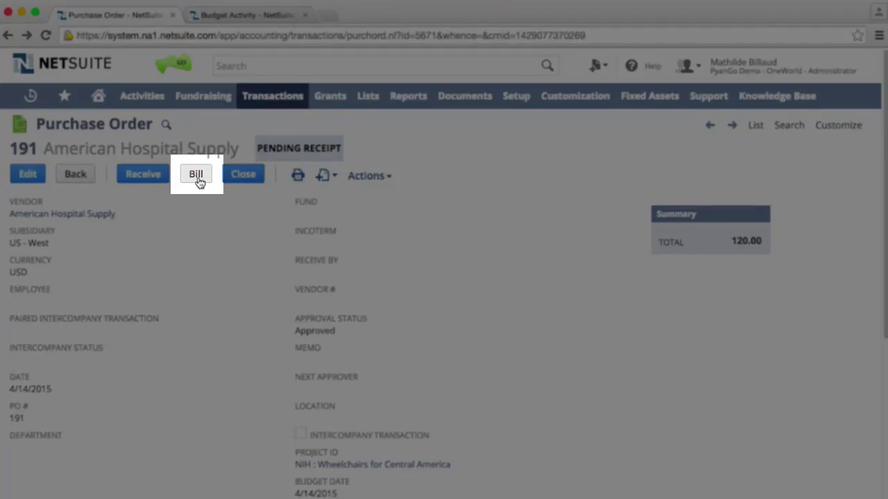
- Bill the American Hospital Supply purchase order and save the resulting vendor bill
left_click(197, 177)
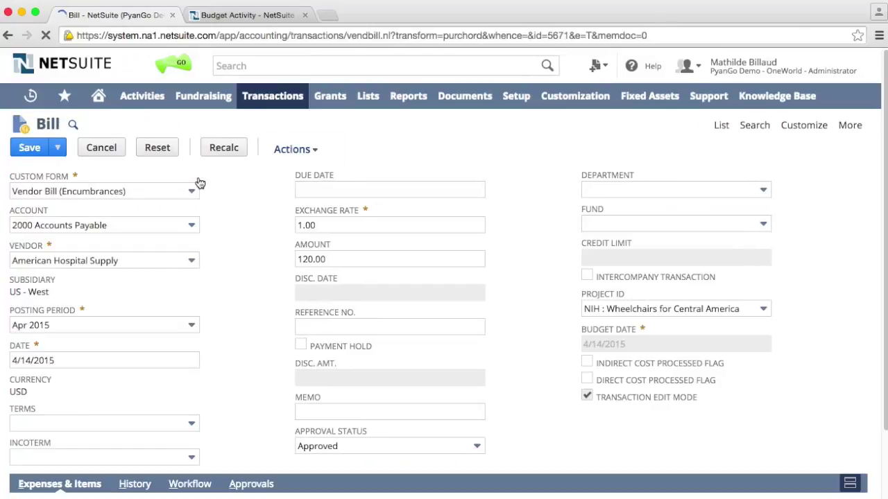
scroll(208, 278, "down", 5)
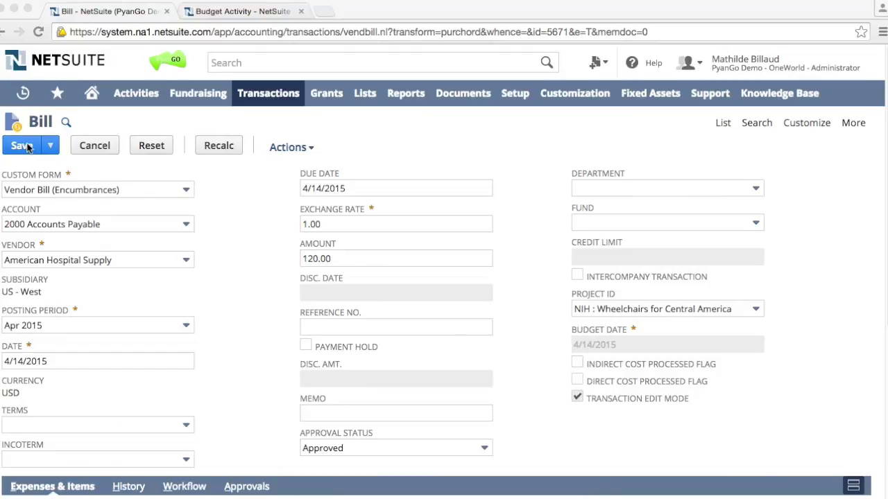
left_click(21, 146)
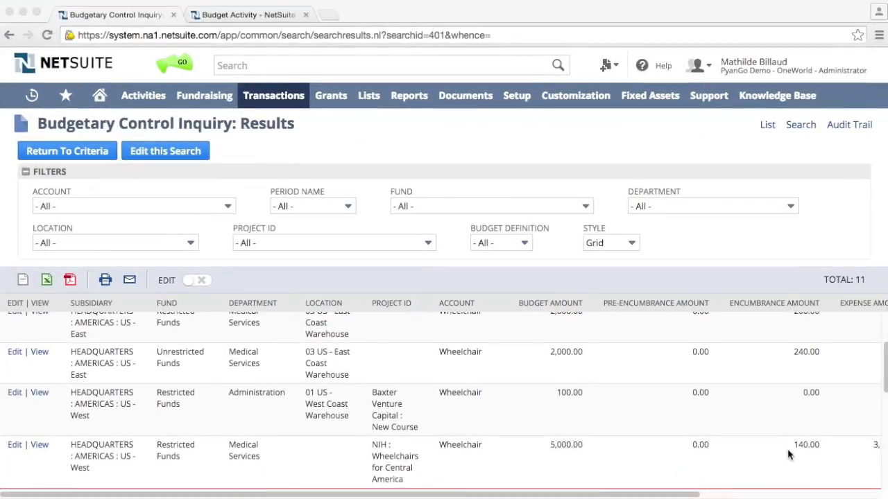
- Examine the NIH wheelchair budget line's amounts and open expense activity BA-{000124} from its ledger record
scroll(788, 455, "right", 3)
scroll(788, 454, "right", 2)
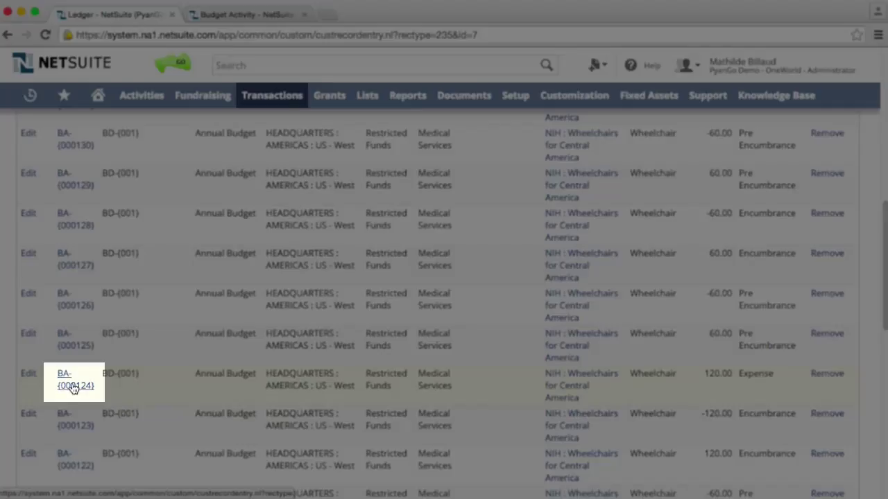
left_click(75, 386)
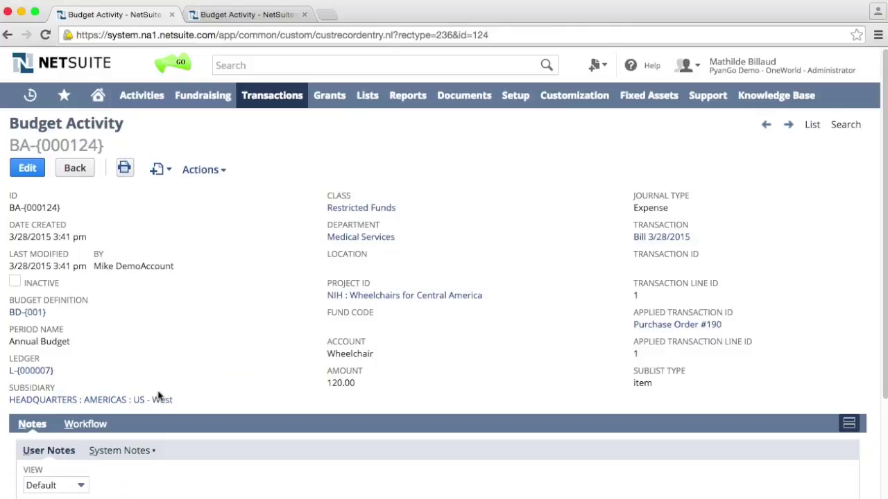